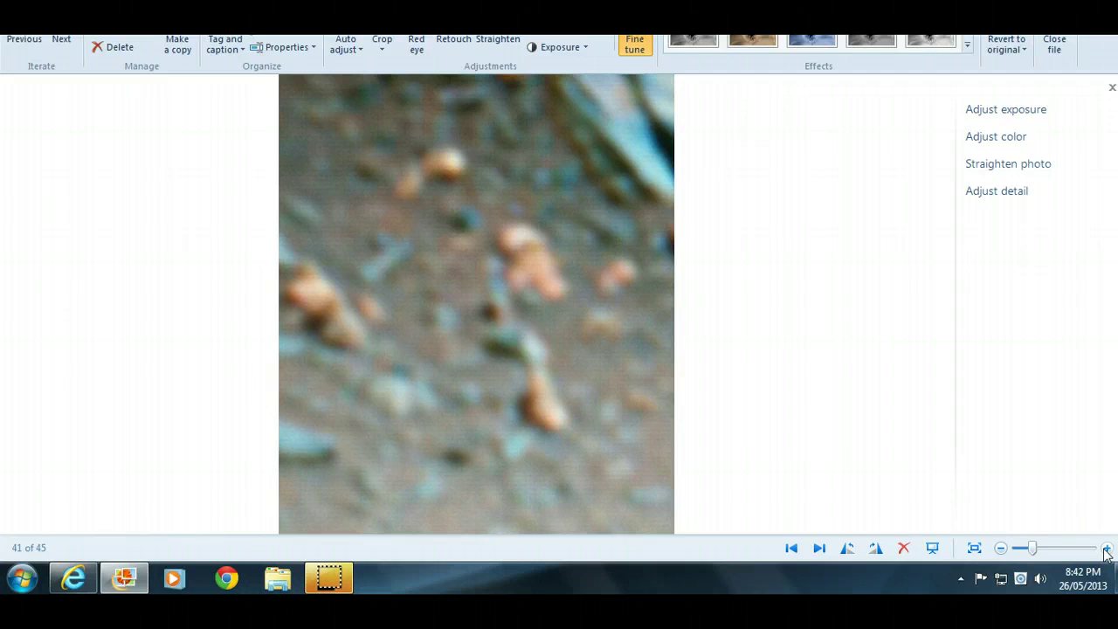
# Page through the Mars photos to photo 22 of 45, showing the silver tube-like streak
pyautogui.click(1074, 474)
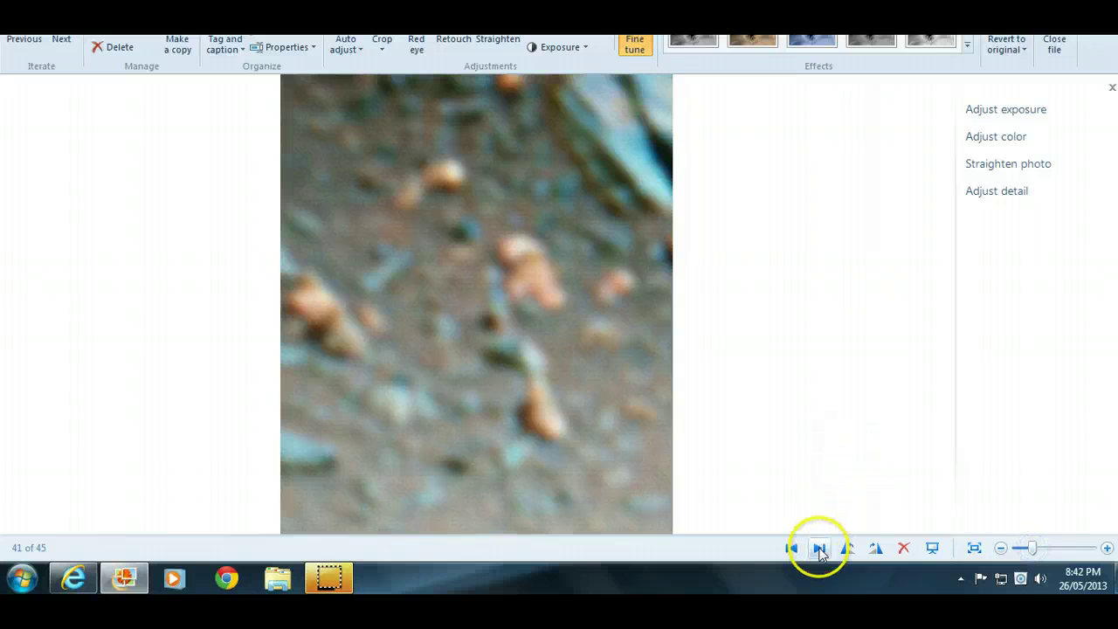
pyautogui.click(819, 548)
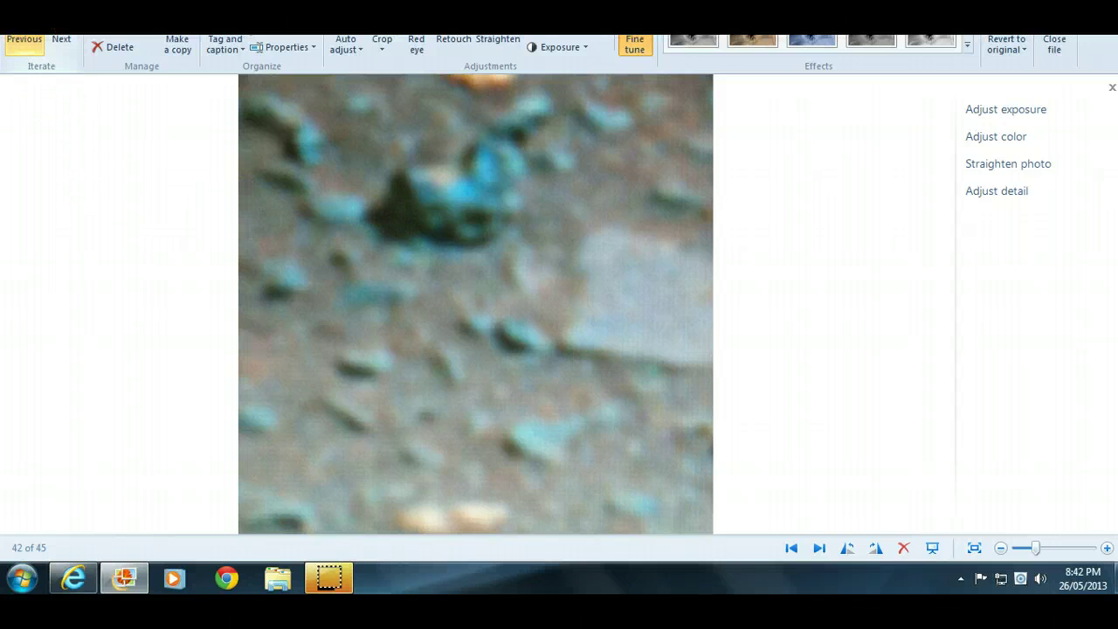
pyautogui.click(25, 40)
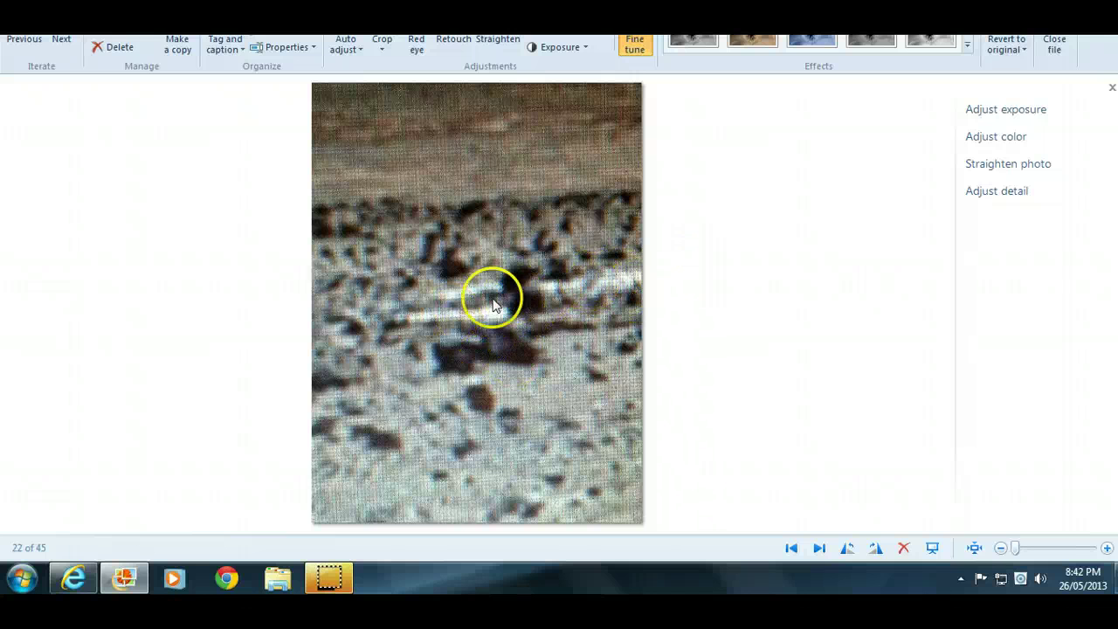
# Zoom twice into the silver tube, then enlarge photo 36's brownish rocks
pyautogui.click(1107, 549)
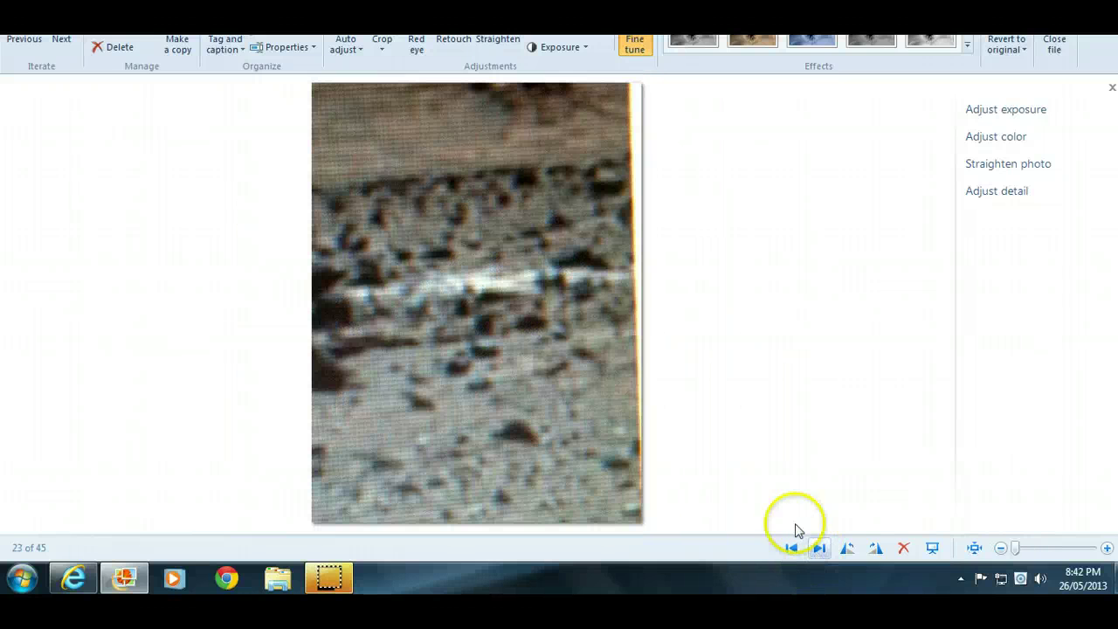
pyautogui.click(1108, 549)
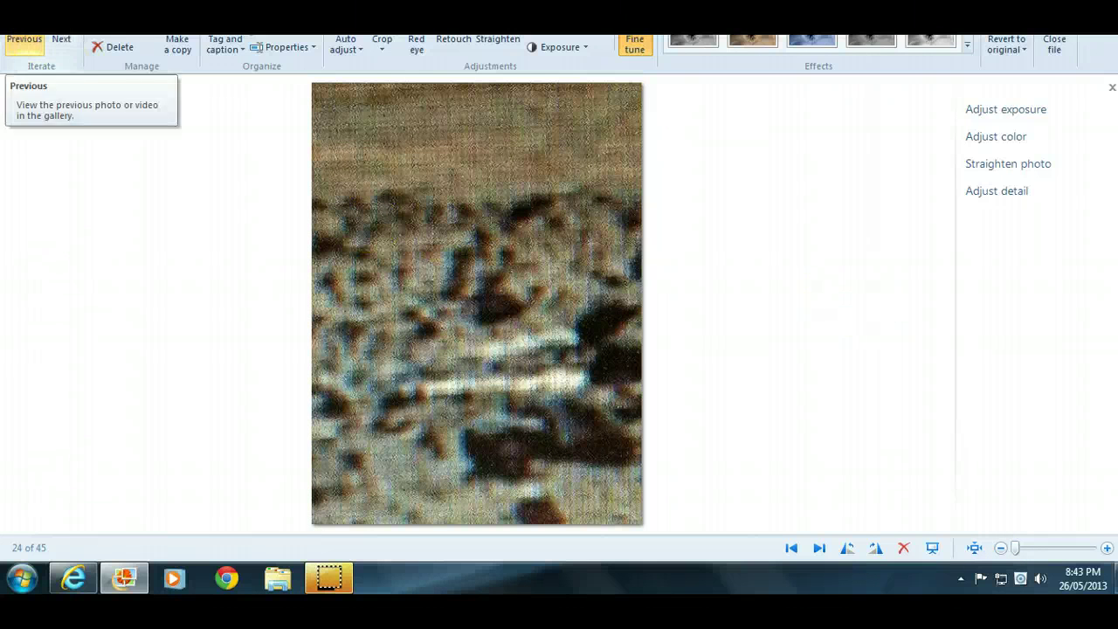
pyautogui.click(24, 40)
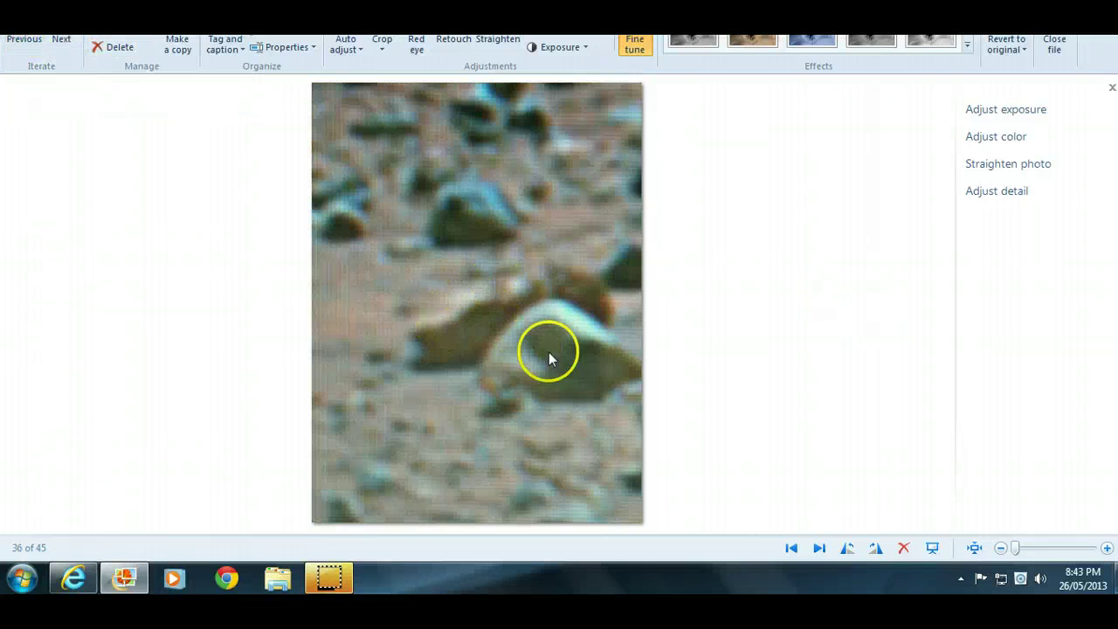
pyautogui.click(1106, 547)
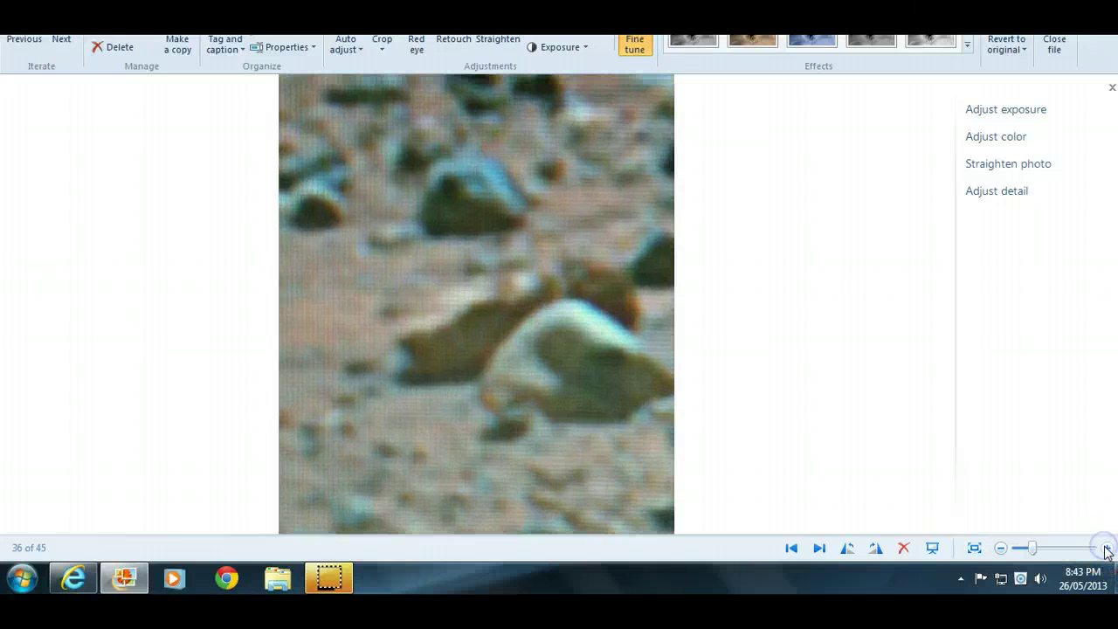